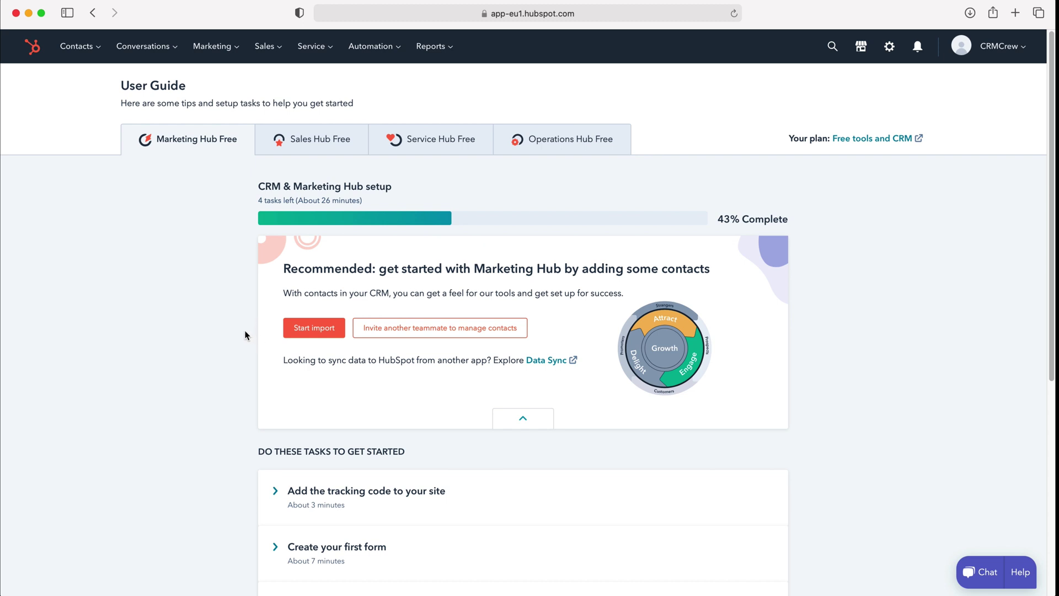
Step: Go to Sales > Deals to show the empty six-stage Sales Pipeline board
click(280, 47)
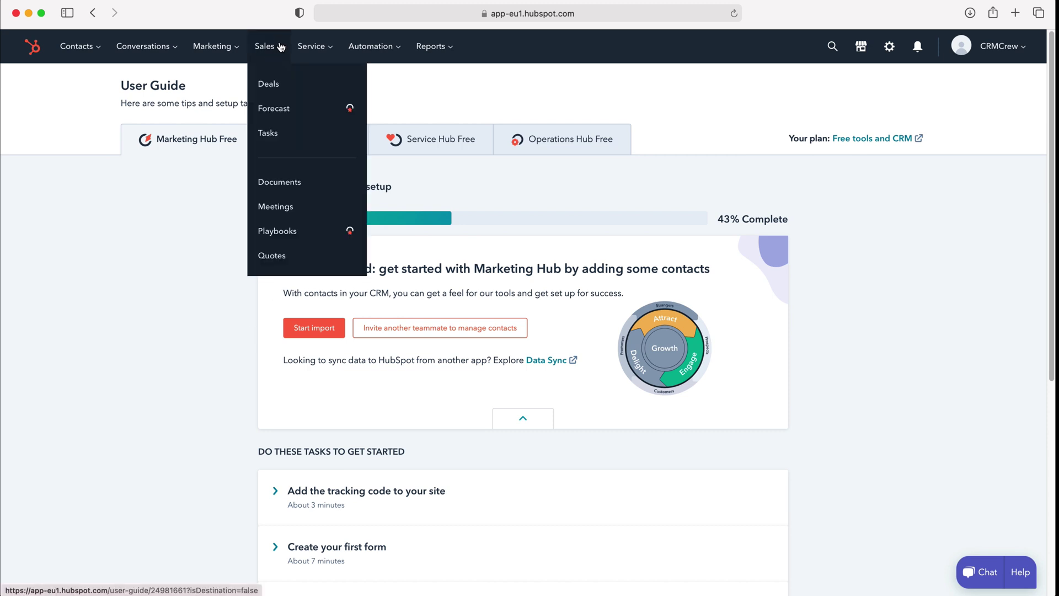
click(279, 84)
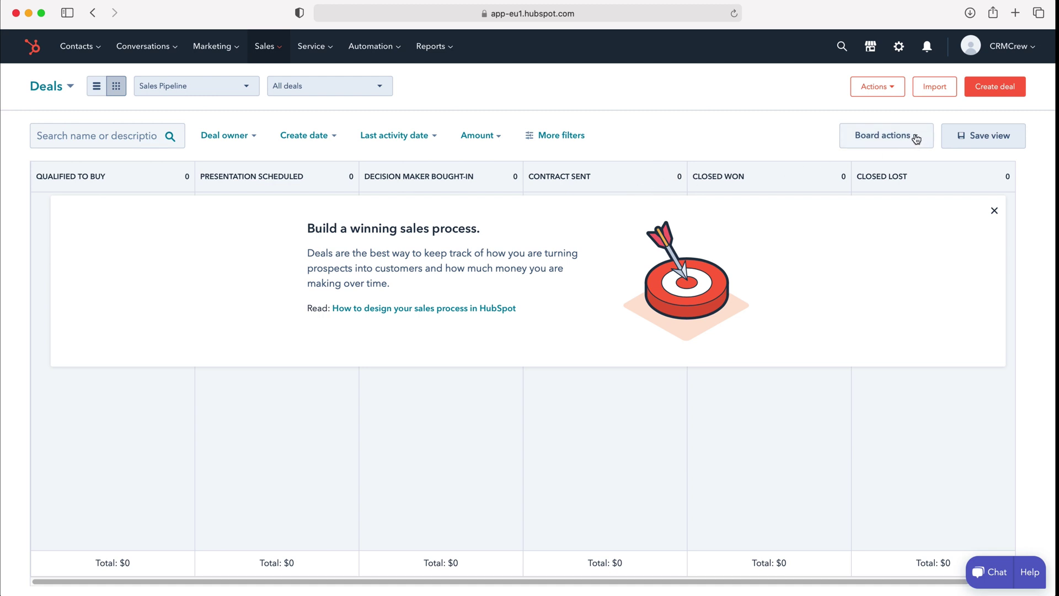
click(915, 139)
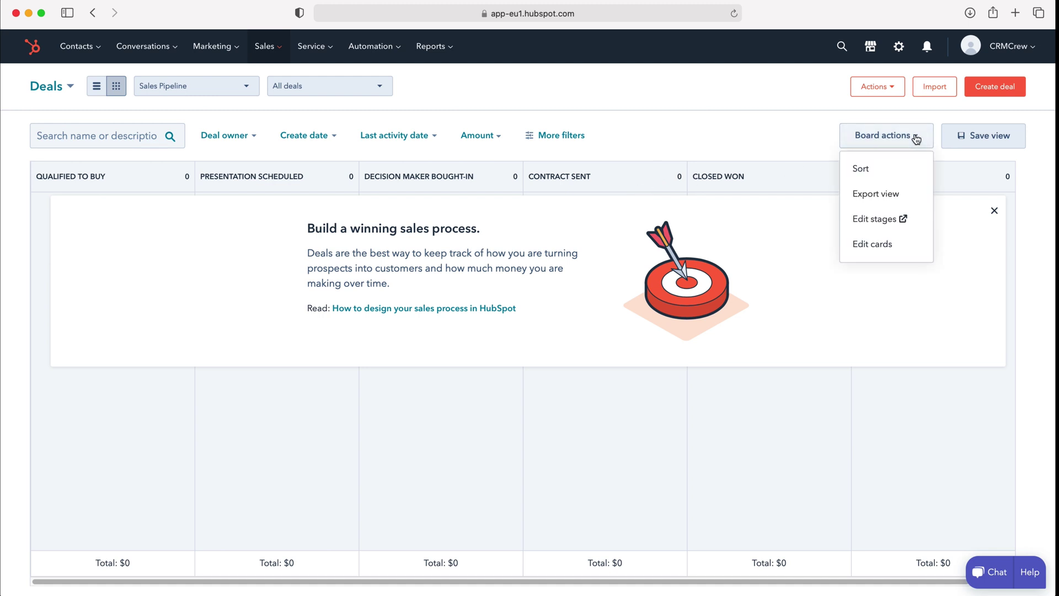
Step: Open Edit stages to list the Sales Pipeline stages with their win probabilities
click(885, 222)
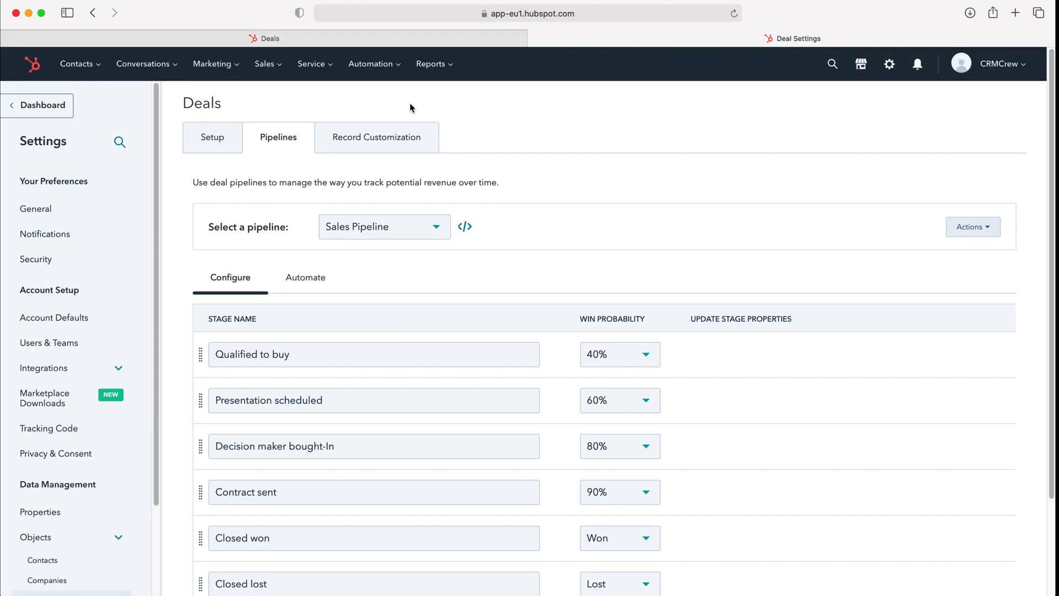
scroll(581, 157, down, 3)
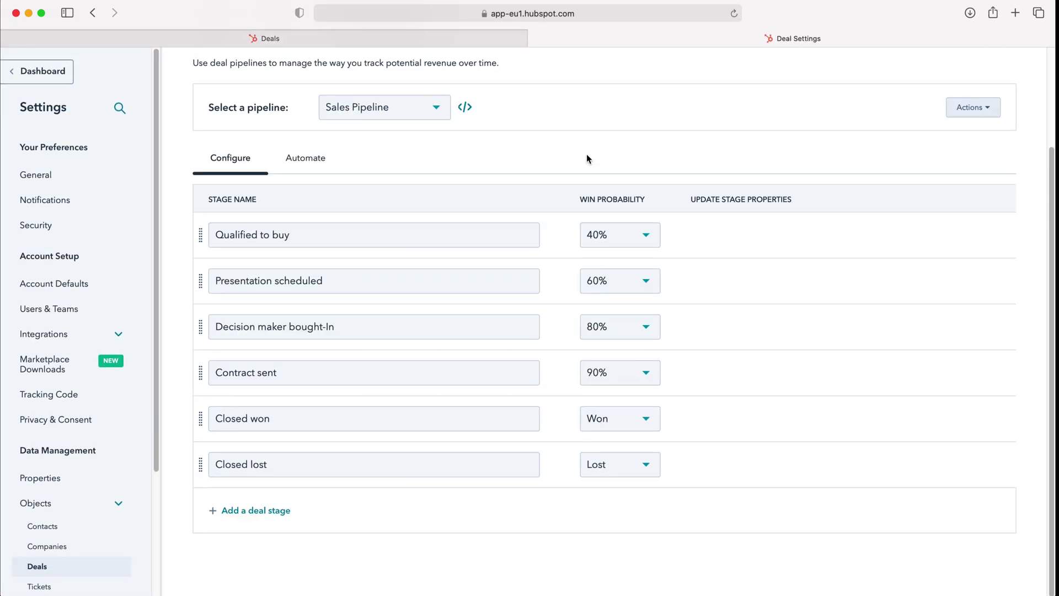
scroll(625, 187, up, 3)
scroll(625, 185, down, 2)
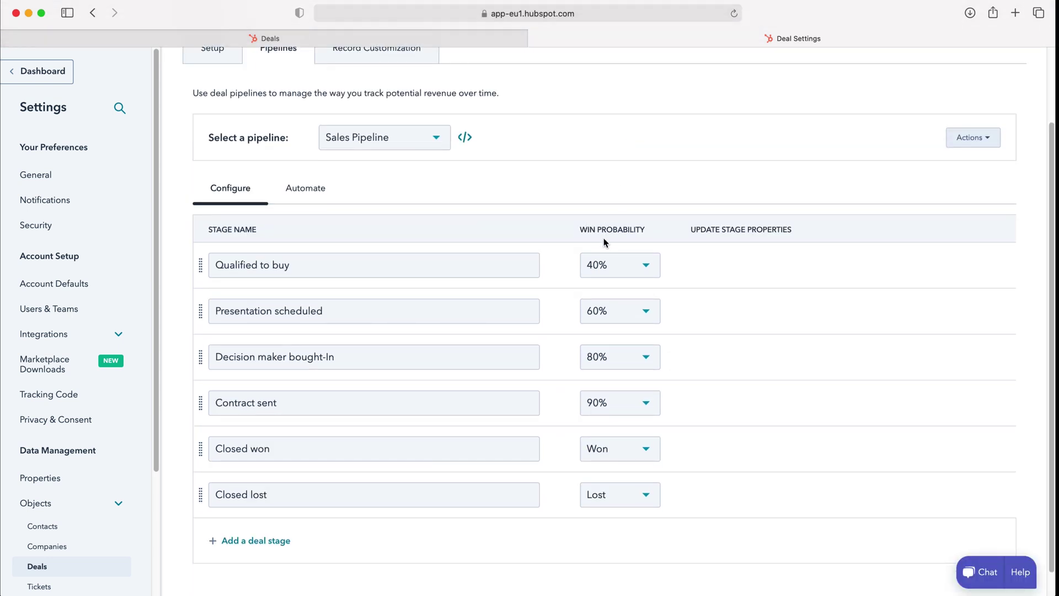
Step: Drag Qualified to buy down to fifth place, then back to first
mouse_move(626, 247)
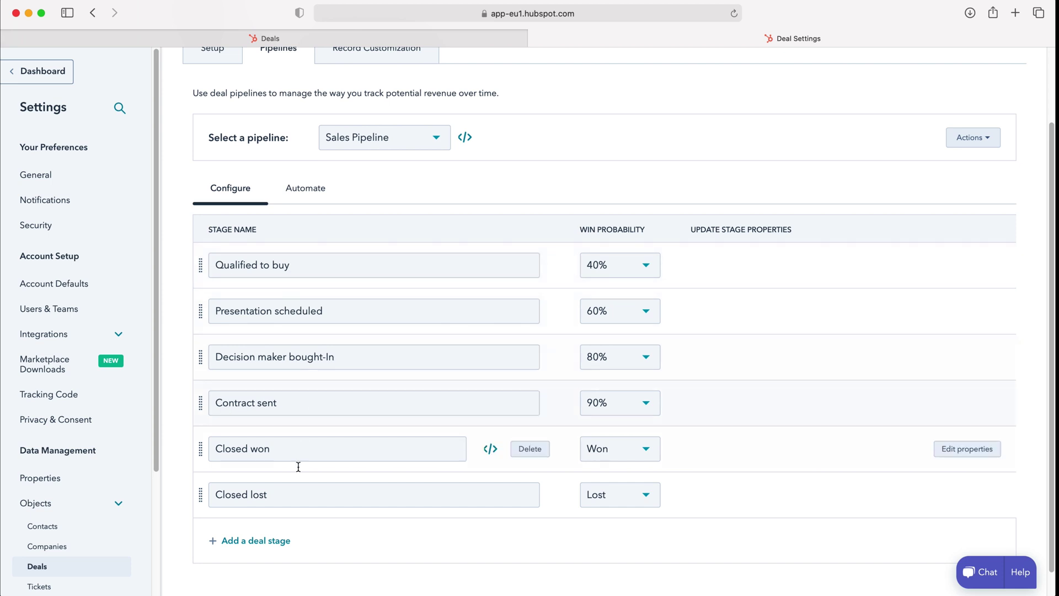
mouse_move(204, 261)
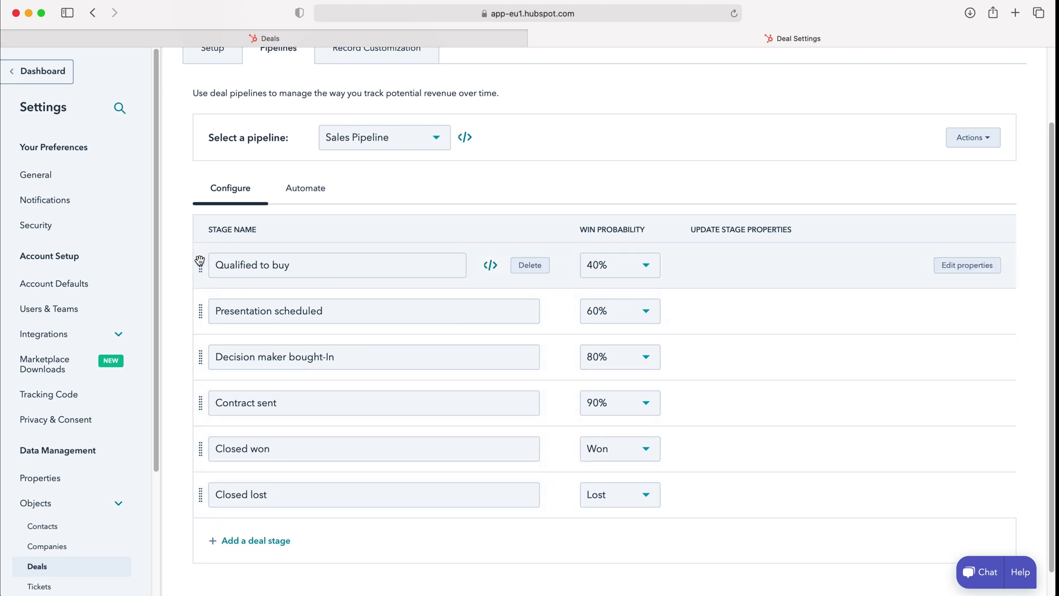
drag(200, 261, 201, 444)
drag(190, 317, 214, 245)
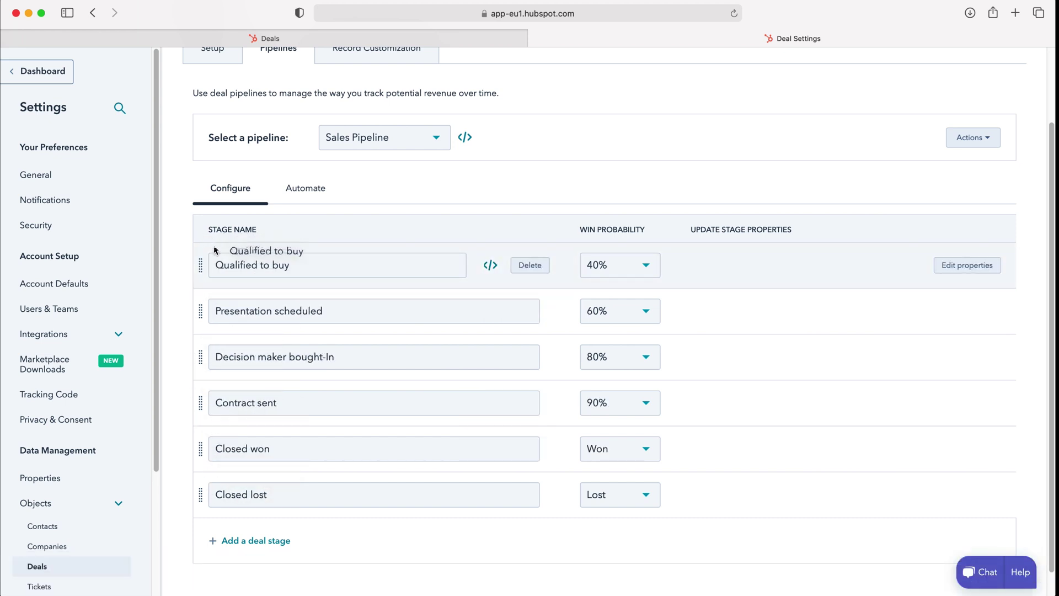
click(336, 264)
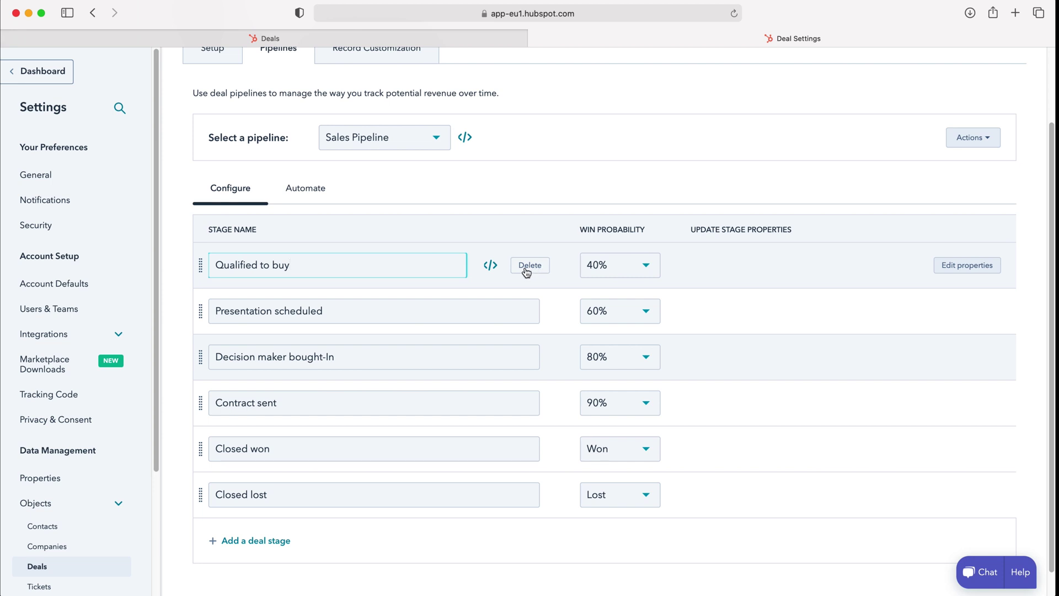
click(636, 268)
scroll(669, 327, up, 3)
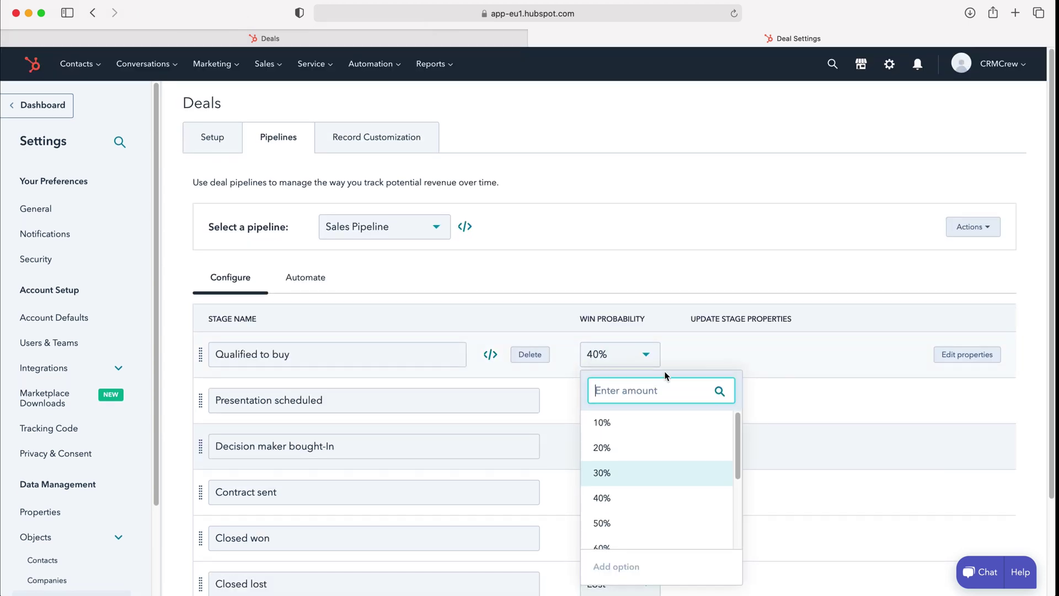
scroll(860, 423, down, 2)
scroll(646, 379, down, 4)
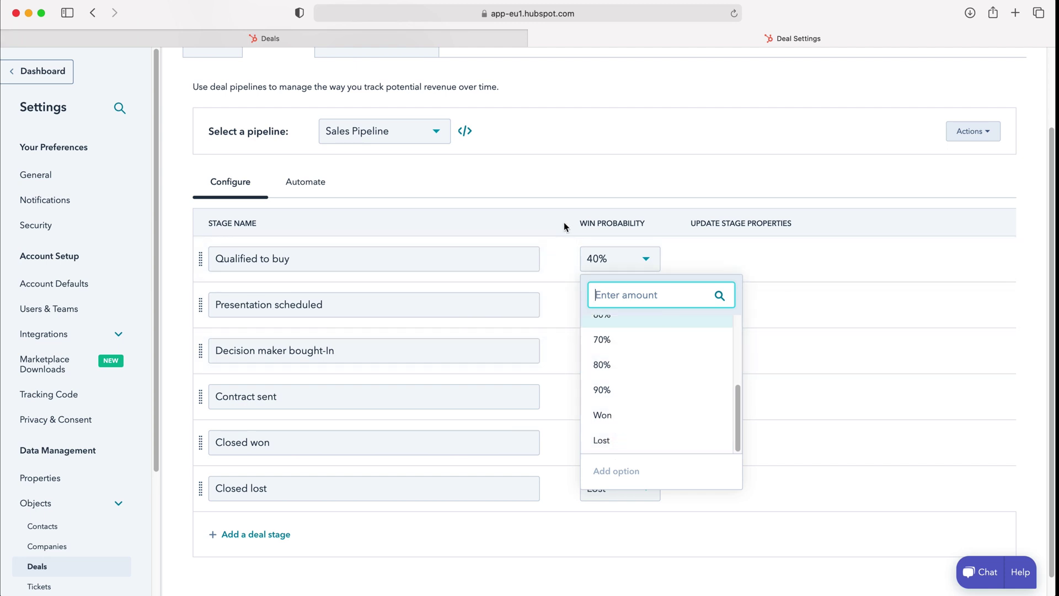
click(601, 221)
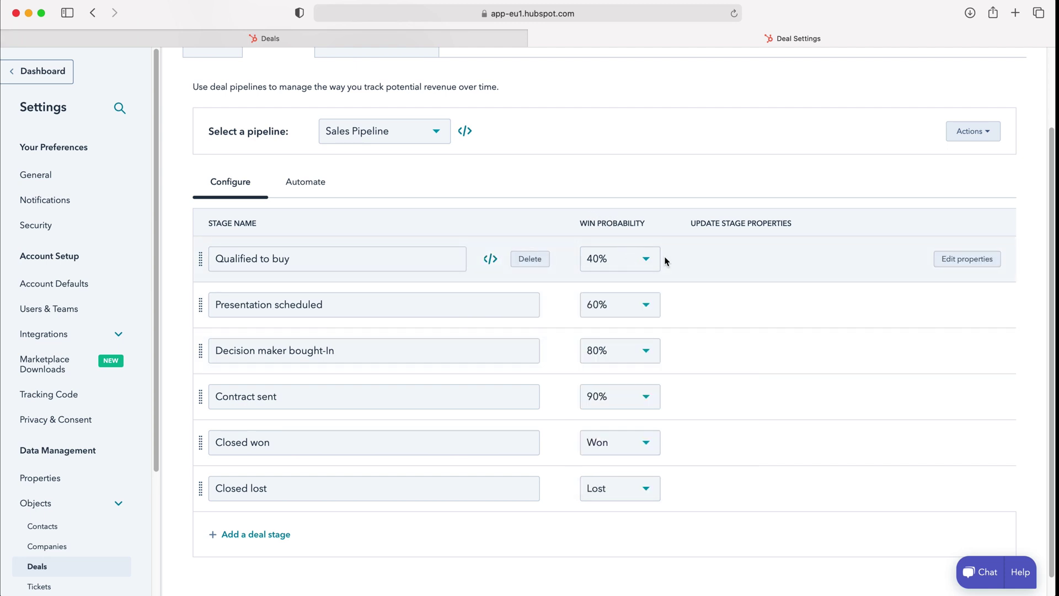
Step: Open the Qualified to buy stage's properties, then dismiss them without changes
click(963, 263)
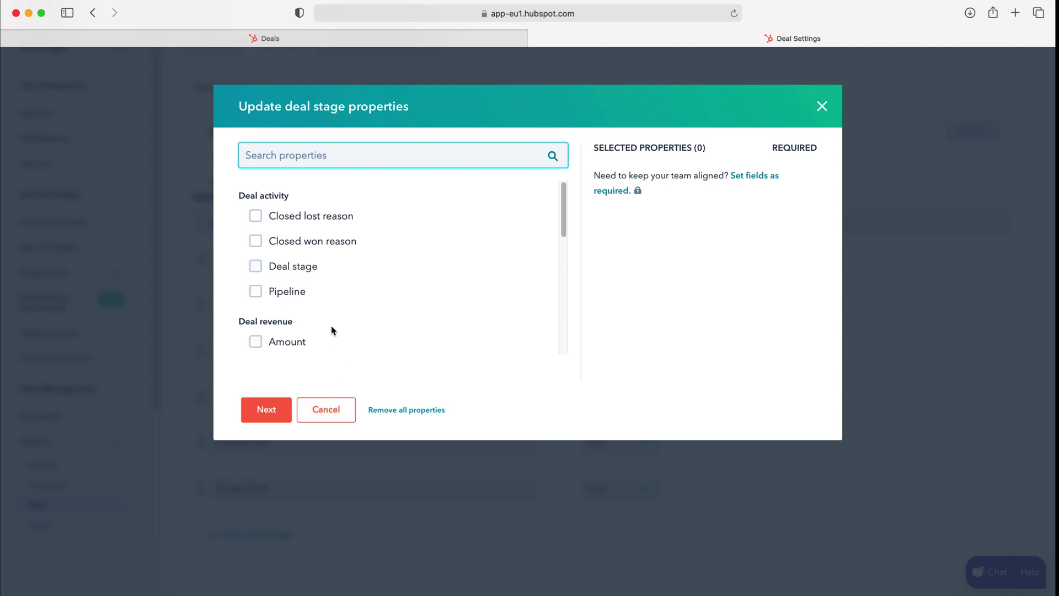
click(340, 412)
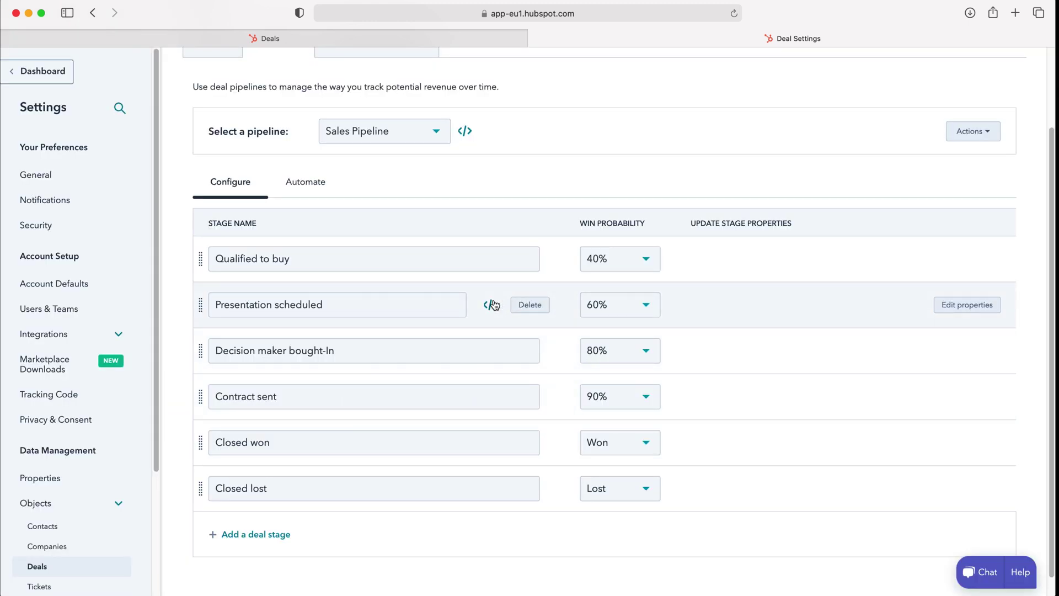
Step: Add a new deal stage, move it to third place, and name it Test
scroll(491, 303, down, 1)
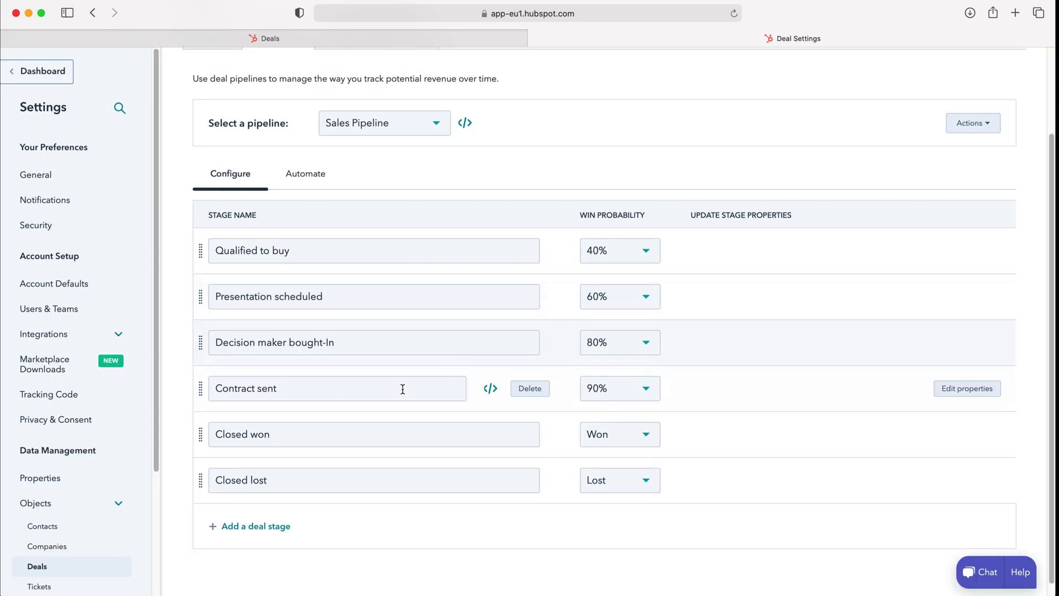
click(257, 527)
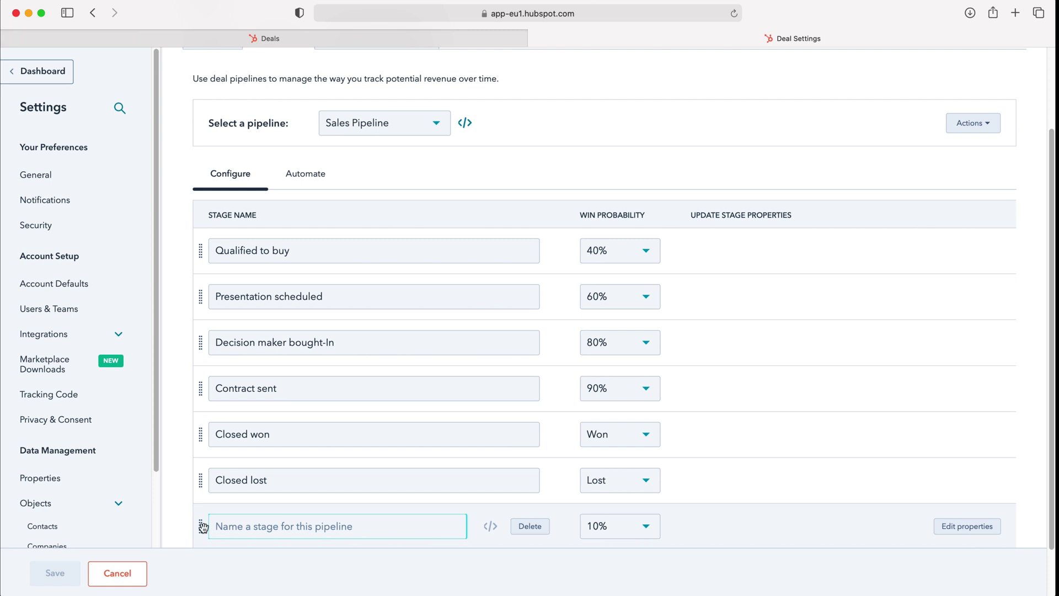
drag(200, 526, 202, 348)
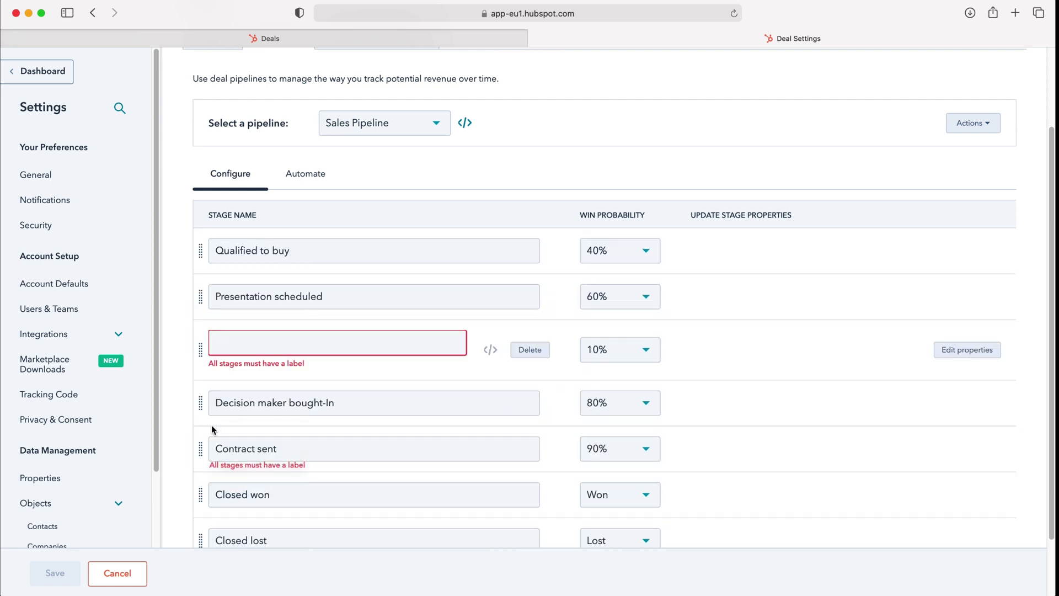
click(229, 341)
text(Test)
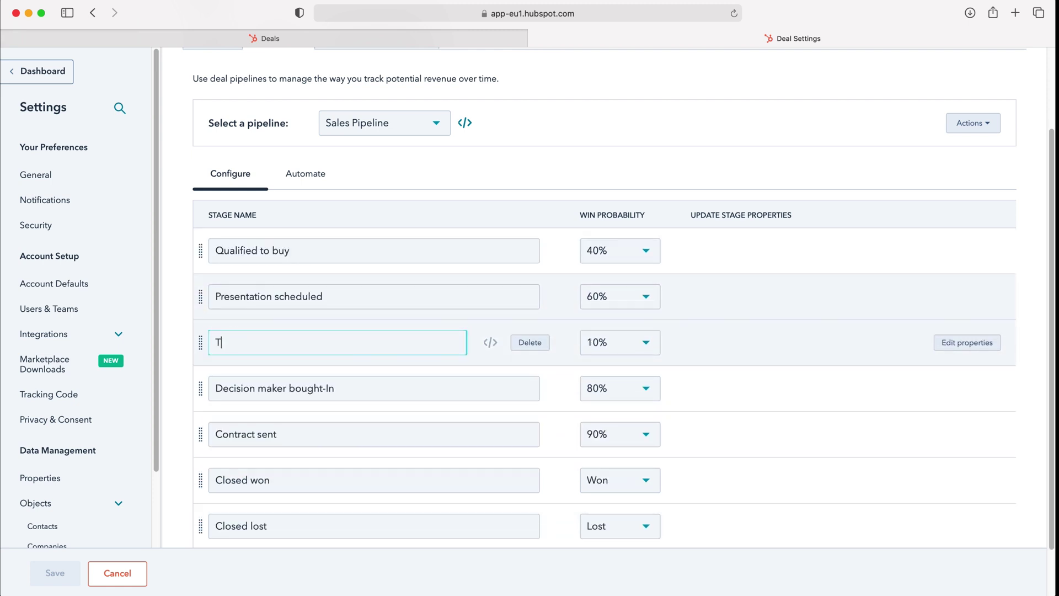
Step: Set the Test stage's win probability to Won and save the pipeline
click(611, 339)
scroll(631, 419, down, 5)
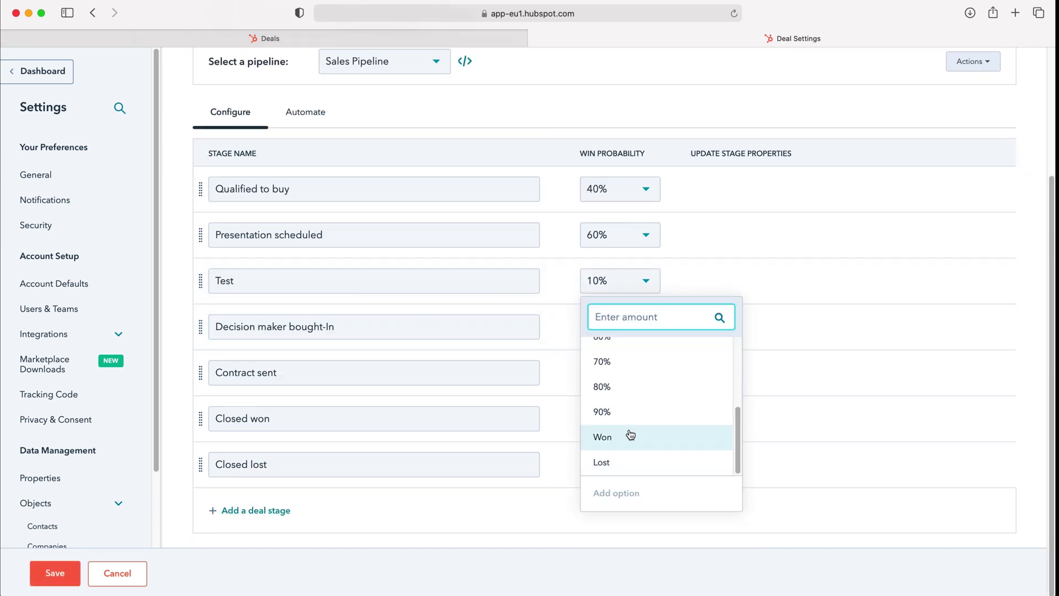
click(627, 436)
scroll(522, 290, up, 5)
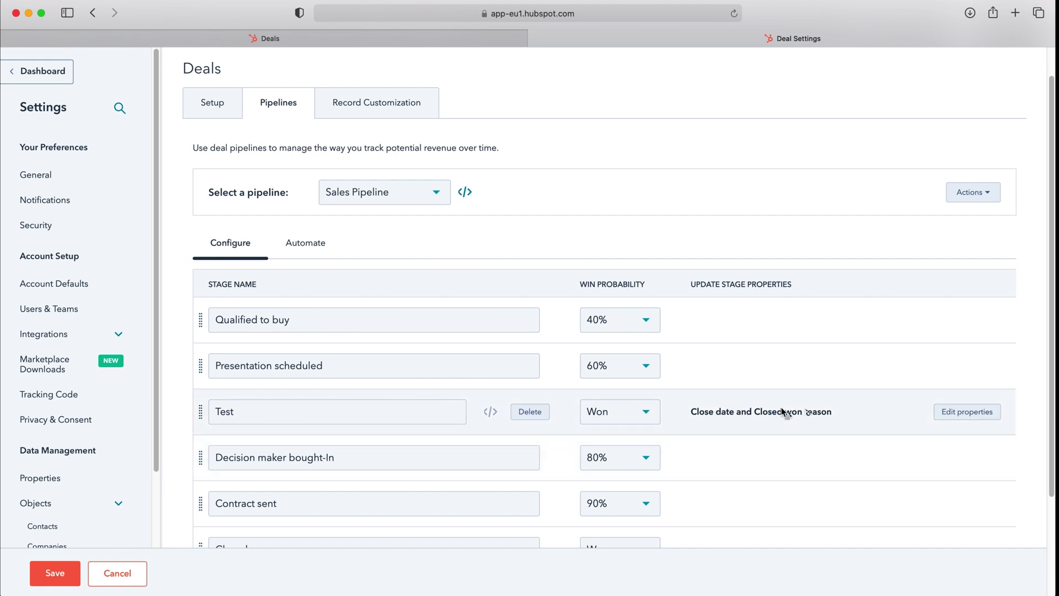
scroll(821, 415, down, 3)
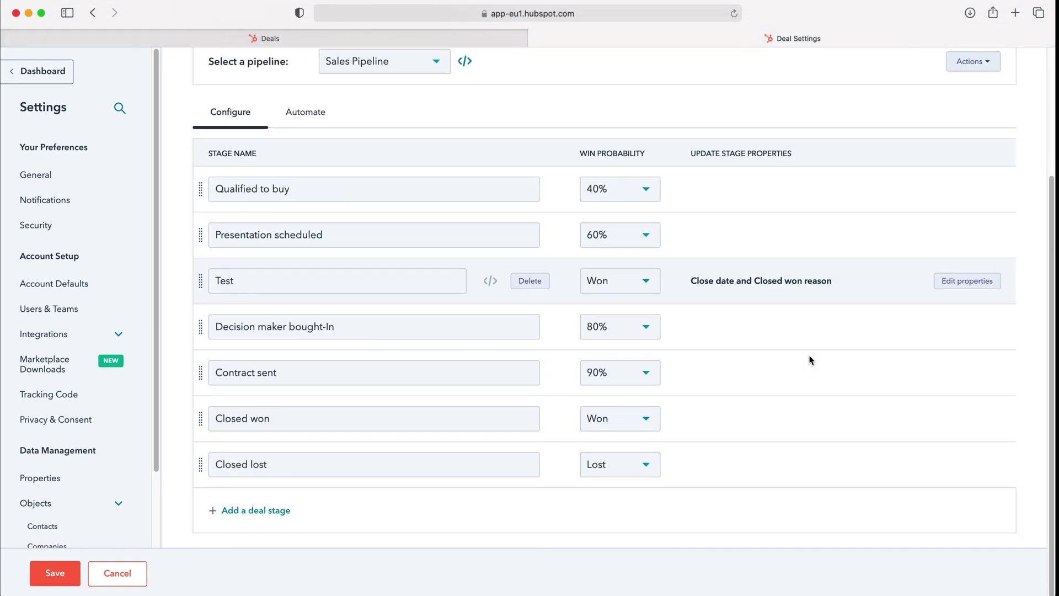
scroll(694, 310, up, 4)
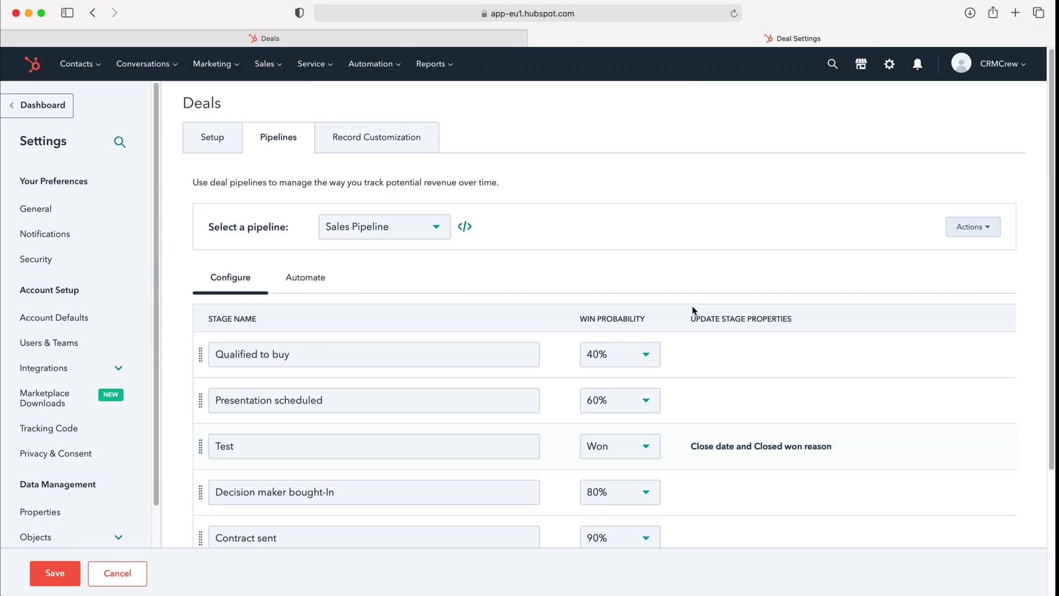
scroll(691, 305, down, 3)
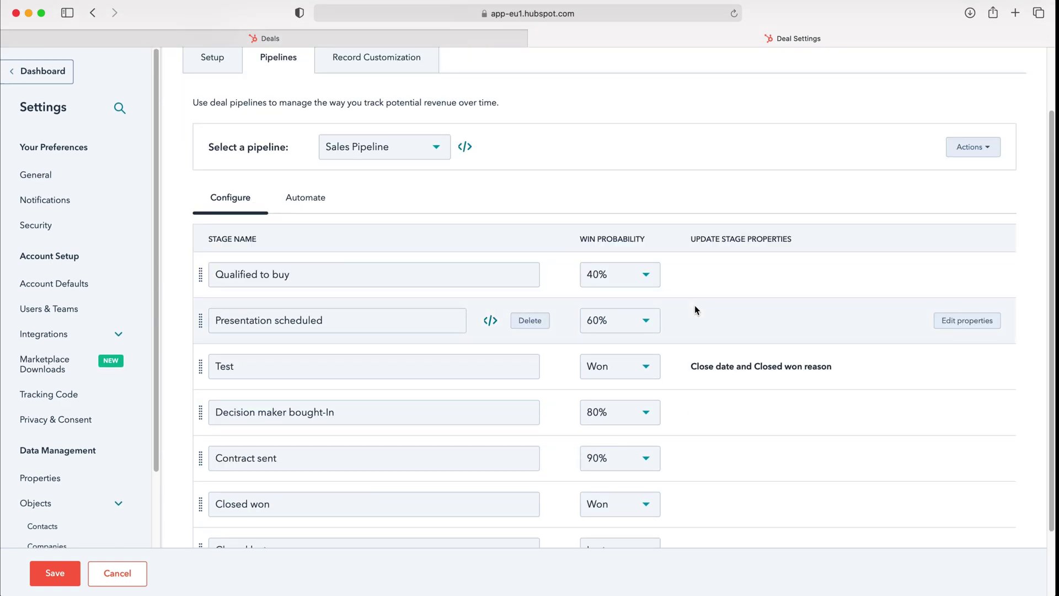
scroll(694, 306, down, 1)
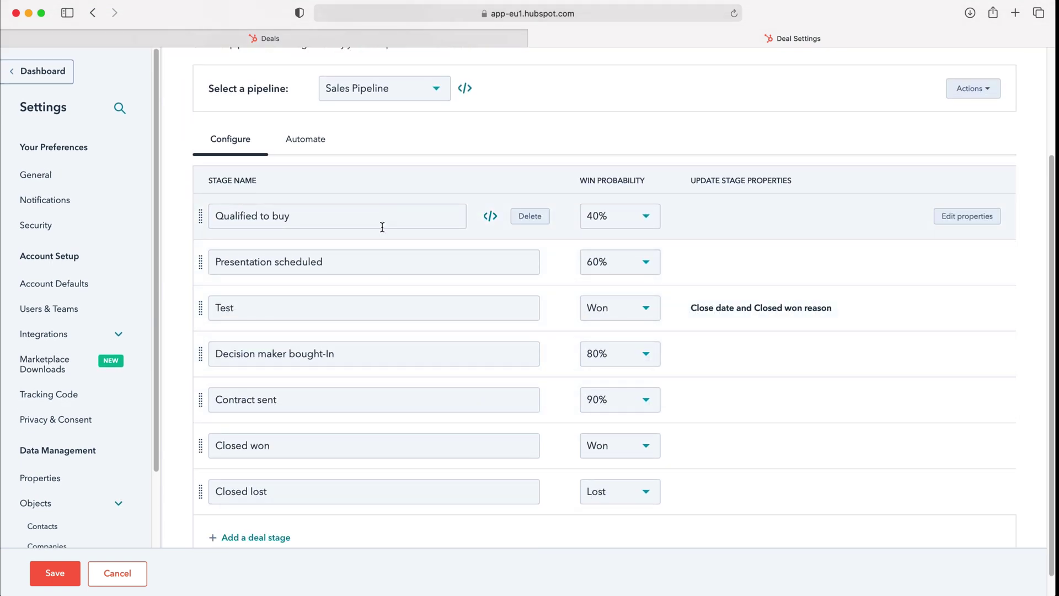
click(61, 577)
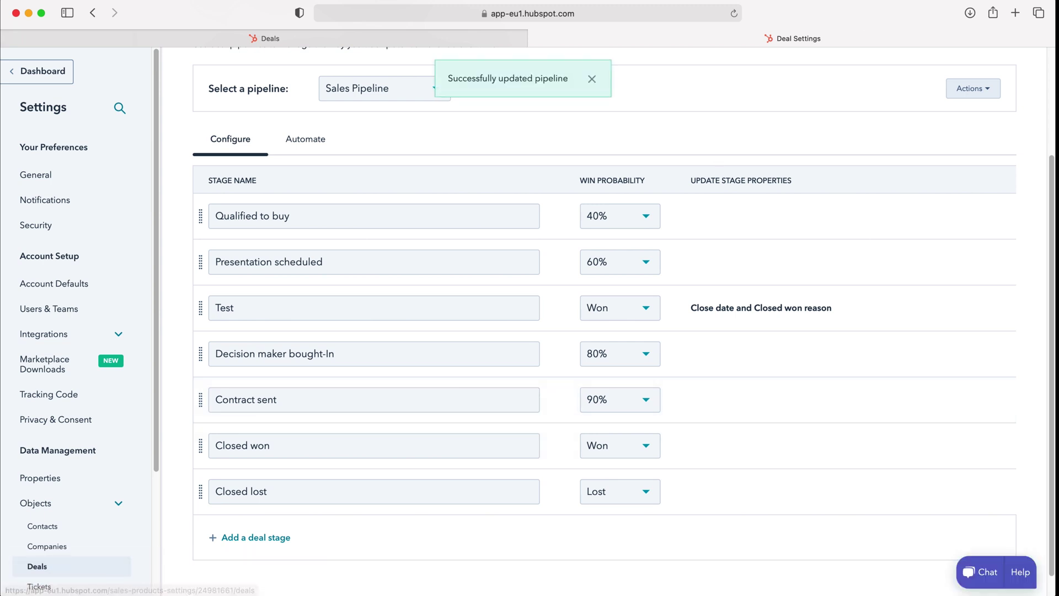
Step: Return to the Deals board and reload it so the Test column appears third
click(337, 40)
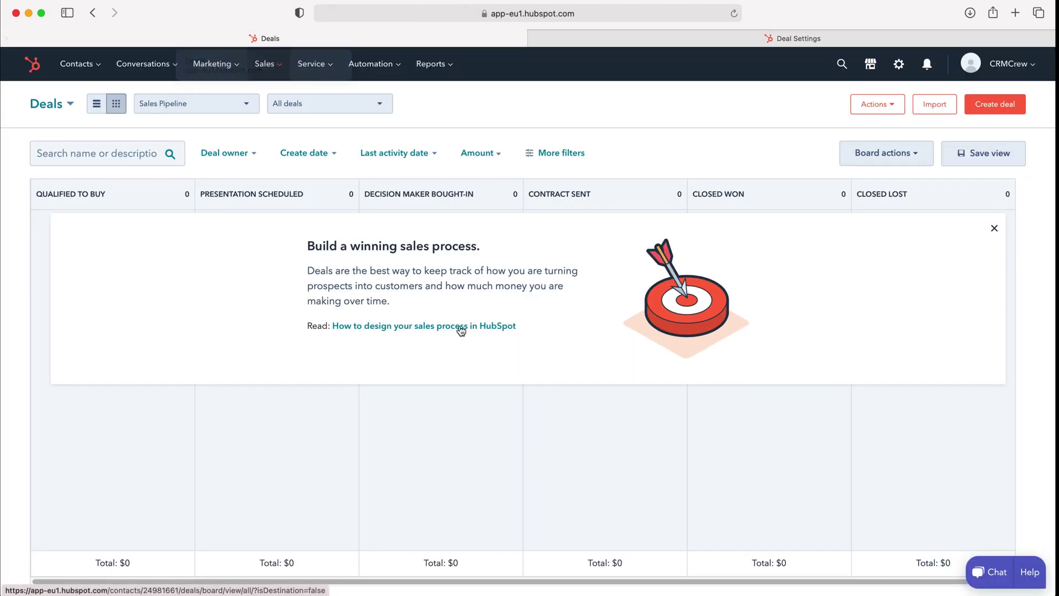
key(super+r)
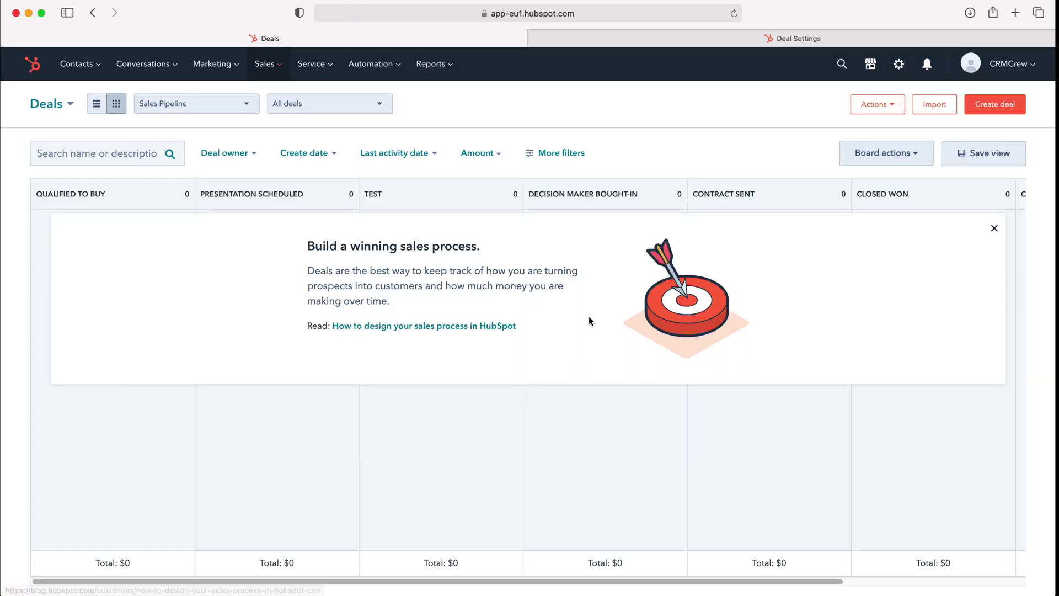
drag(428, 581, 366, 563)
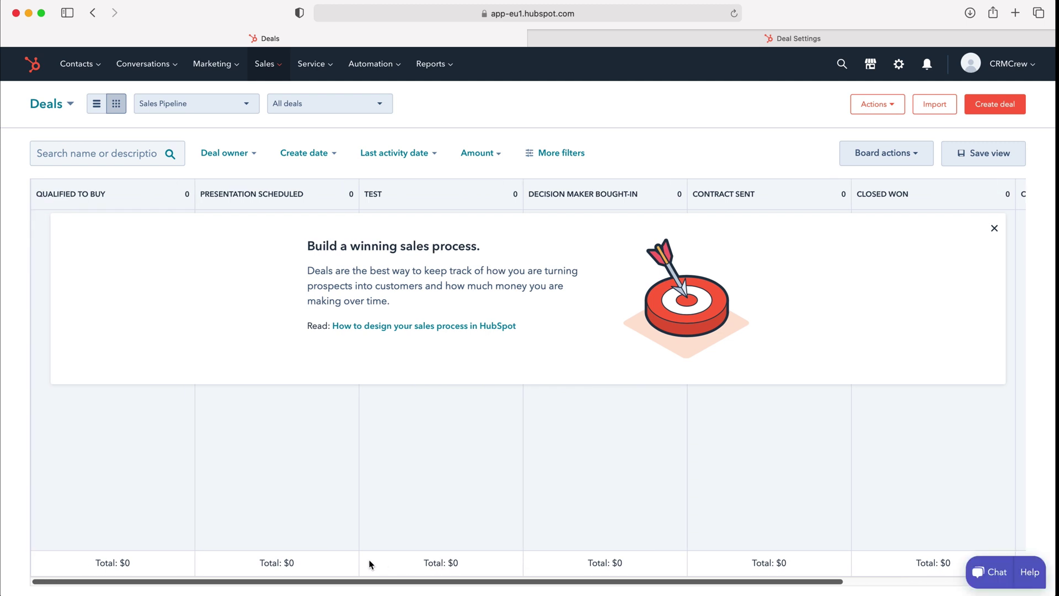
drag(386, 198, 364, 192)
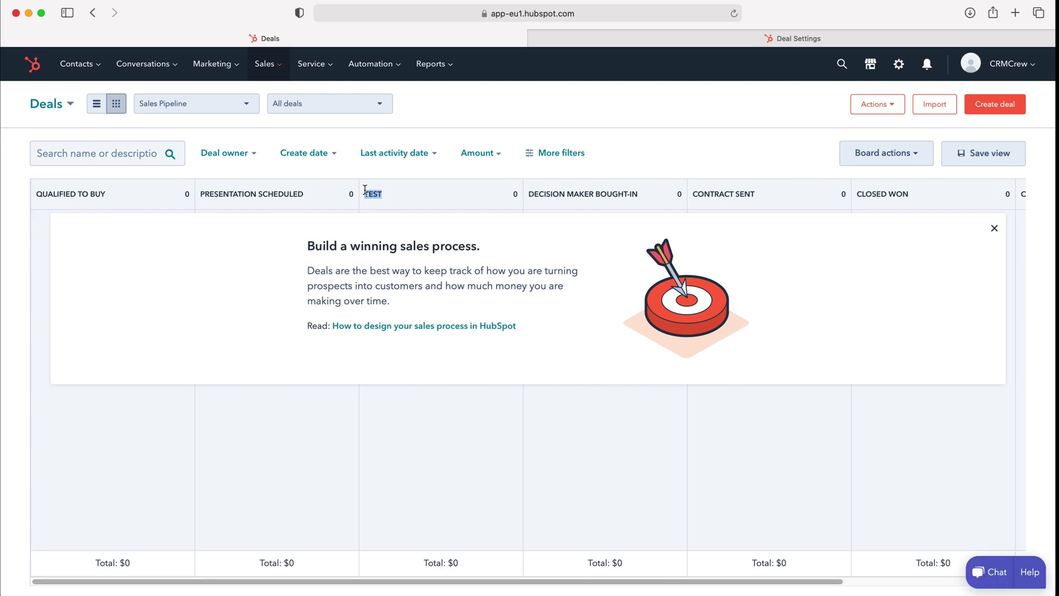
click(421, 194)
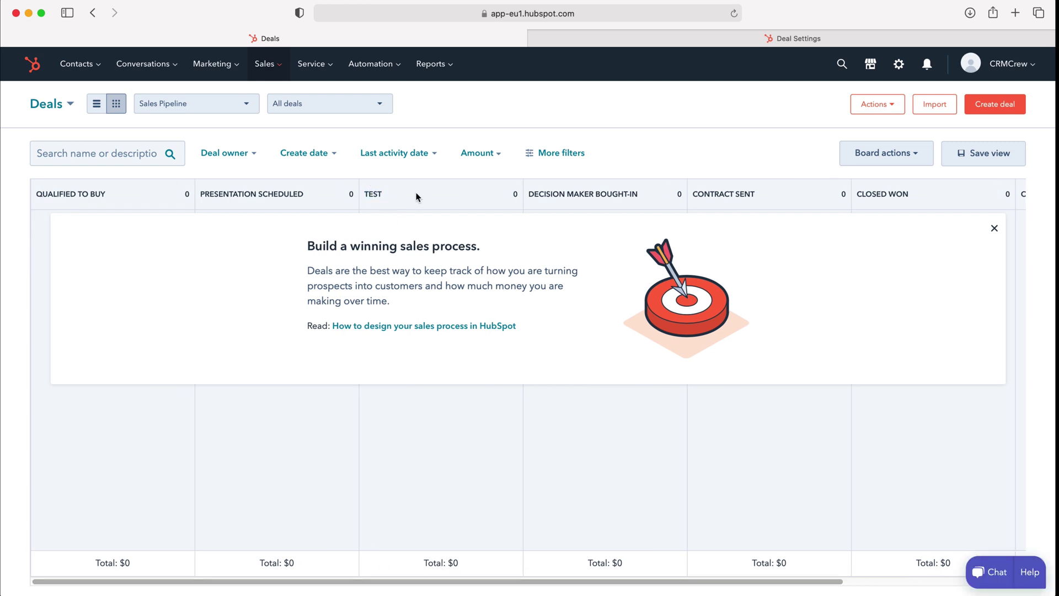